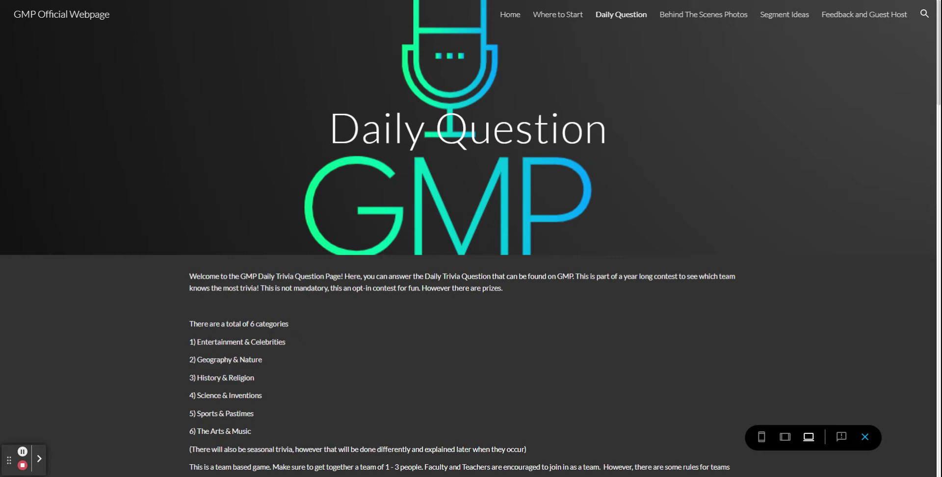
Step: Scroll past the welcome text and trivia categories to the numbered Team Rules
scroll(447, 347, "down", 1)
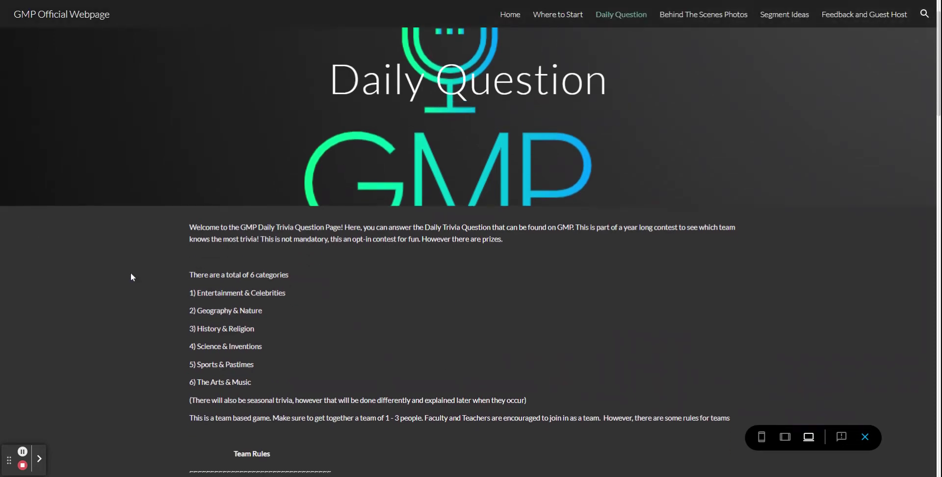
left_click_drag(183, 290, 299, 367)
left_click(283, 302)
triple_click(304, 302)
left_click(290, 309)
scroll(327, 365, "down", 2)
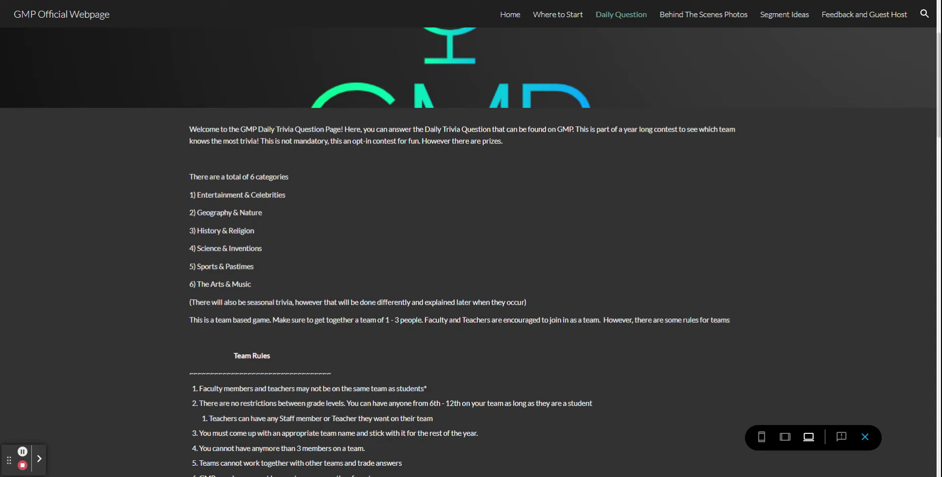
Step: Scroll down to the Game Rules heading with its no-internet and spelling rules
scroll(124, 265, "down", 2)
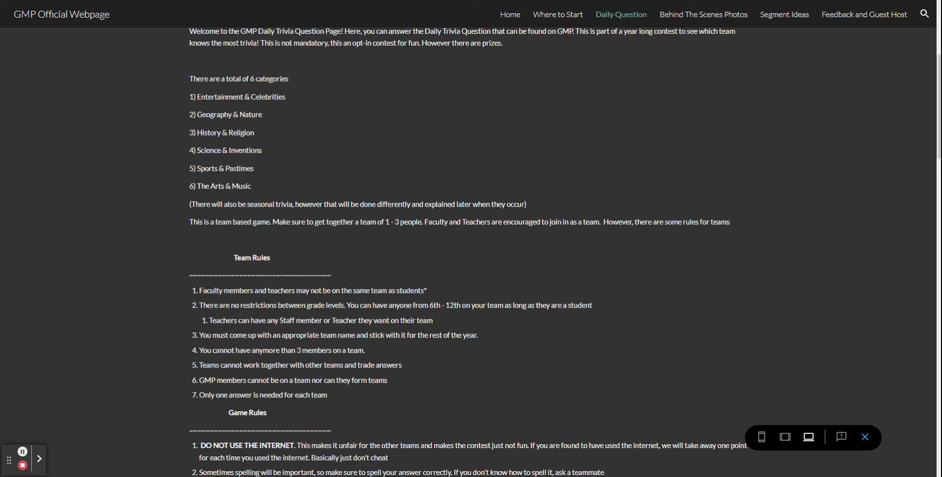
Step: Scroll further to read all nine Game Rules and the monthly-prize Reward section
scroll(484, 246, "down", 4)
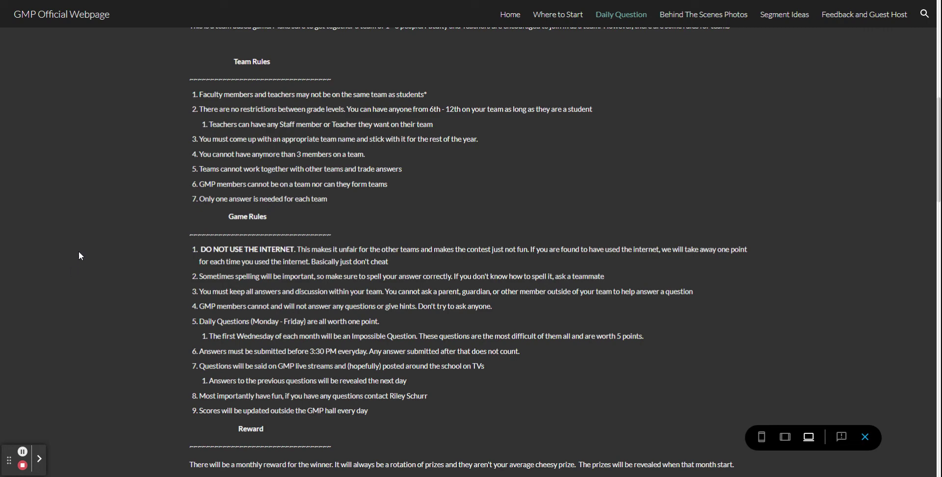
Step: Scroll past the Reward text and good-luck line to the embedded Team Registration form
scroll(89, 255, "down", 2)
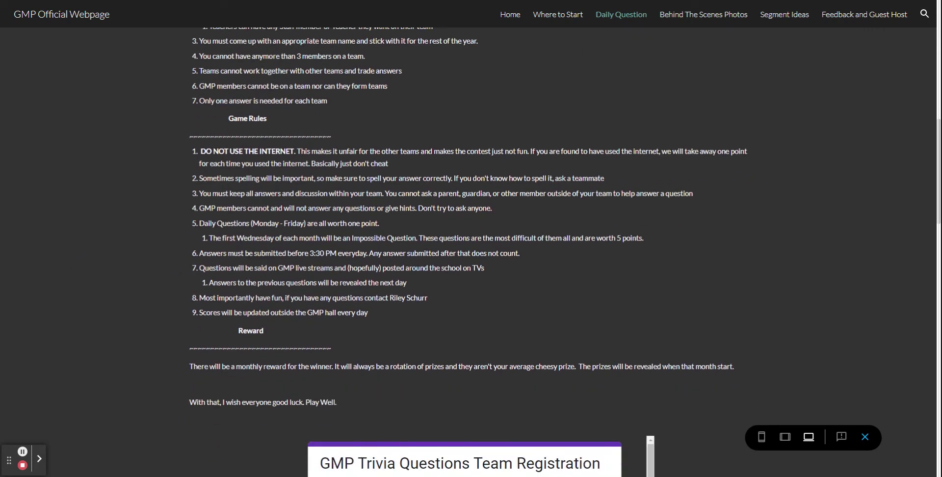
scroll(324, 310, "down", 1)
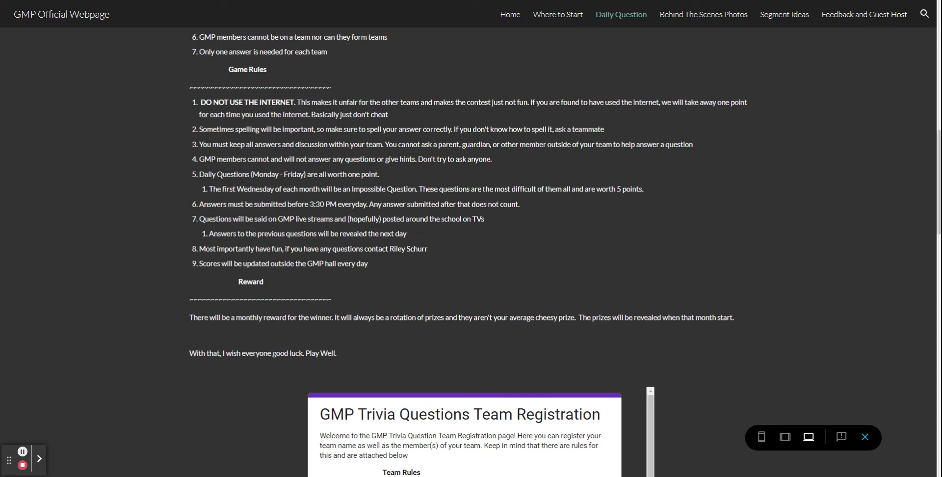
Step: Glance down at the Daily Trivia form, then return to the registration form's Team Name field
scroll(641, 267, "up", 1)
scroll(655, 222, "down", 7)
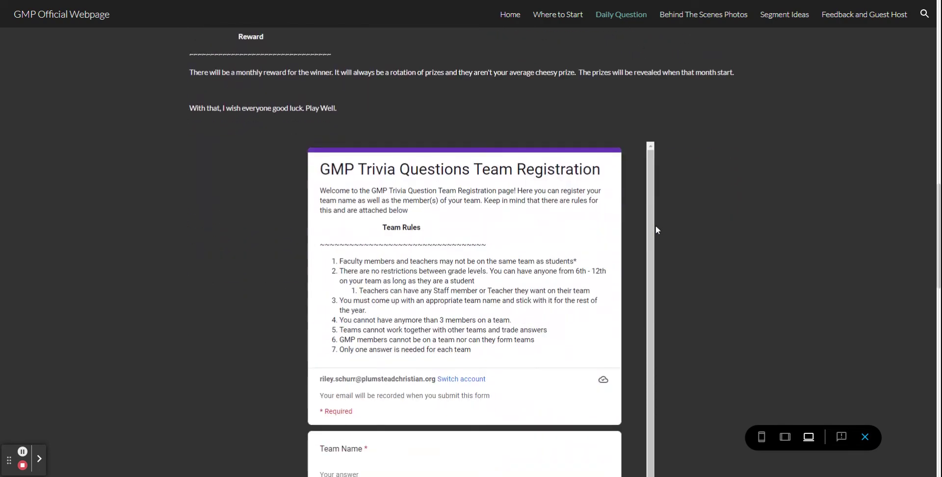
scroll(749, 202, "down", 15)
scroll(749, 202, "up", 12)
scroll(748, 202, "up", 3)
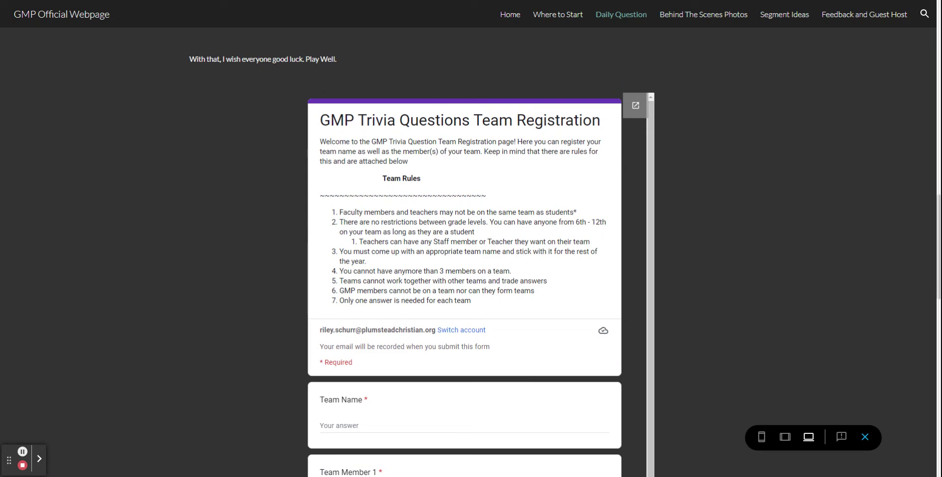
scroll(464, 255, "down", 1)
scroll(759, 231, "down", 12)
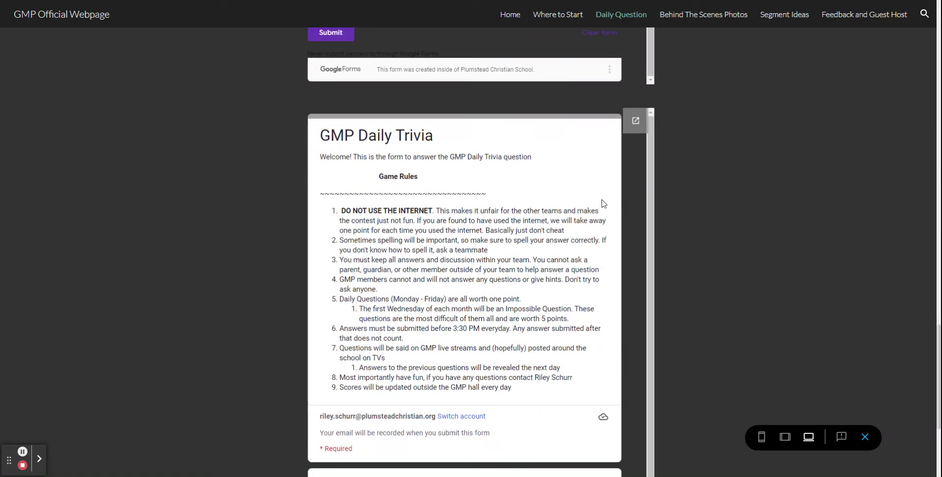
scroll(681, 96, "down", 1)
scroll(266, 292, "up", 10)
scroll(264, 293, "up", 3)
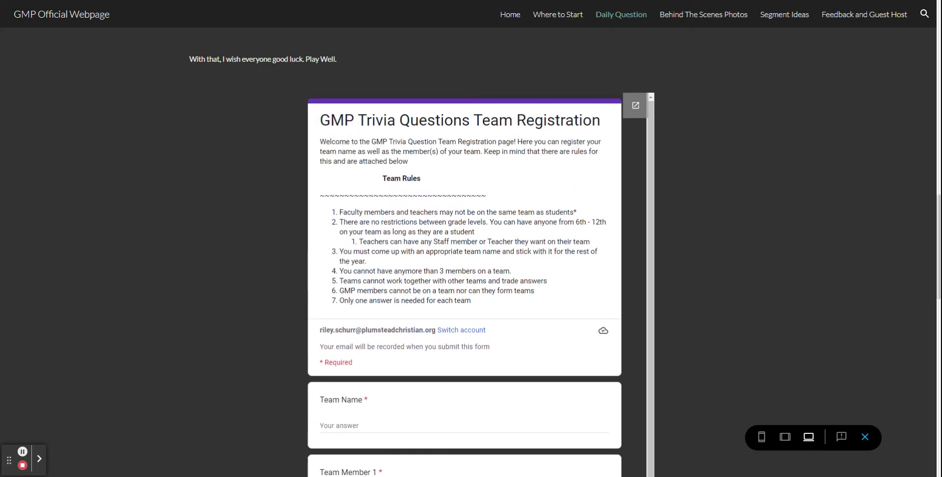
Step: Scroll the registration form to show Team Name and the Team Member 1–3 fields
scroll(229, 147, "down", 3)
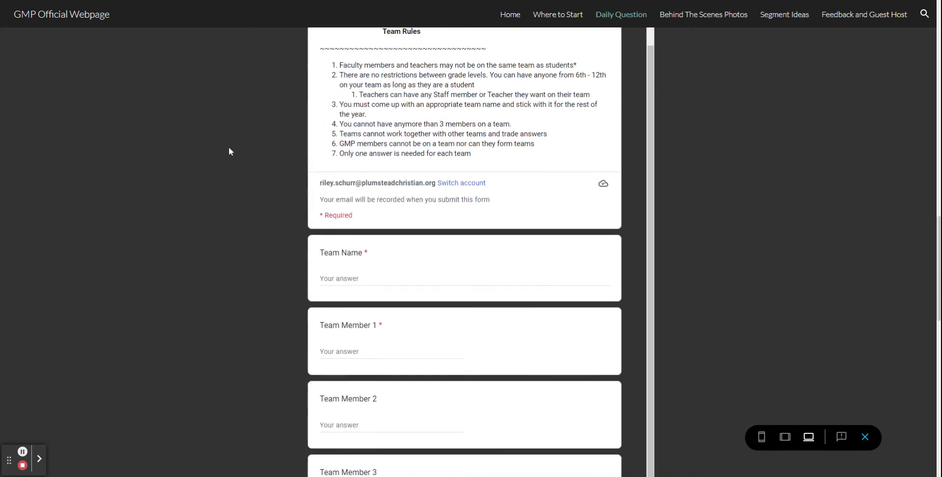
scroll(363, 211, "up", 4)
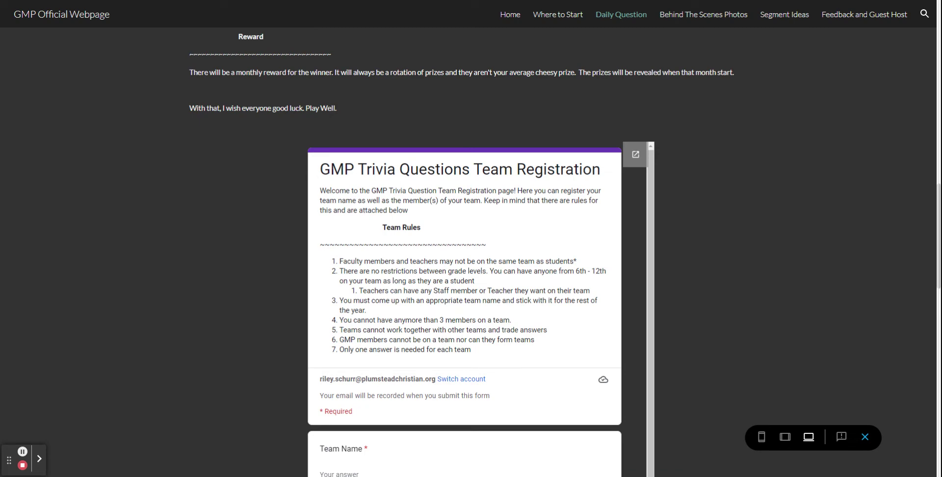
scroll(273, 197, "down", 4)
scroll(332, 268, "down", 1)
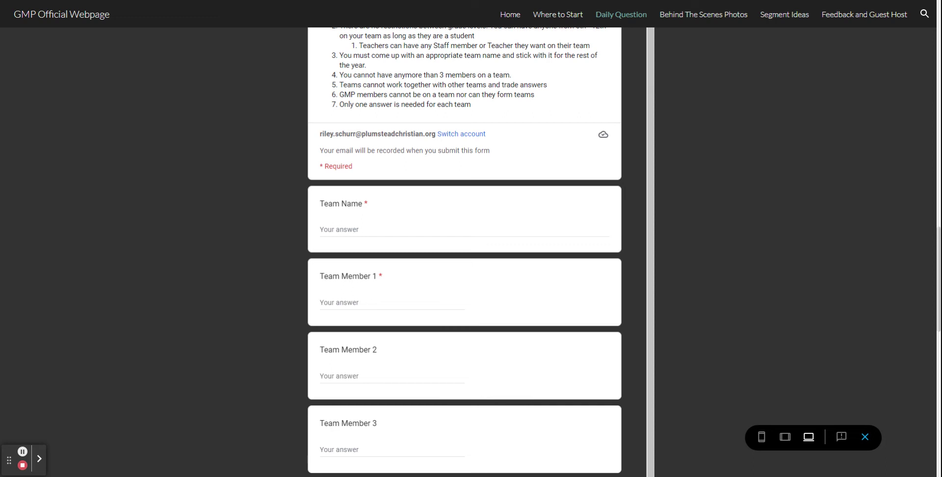
scroll(208, 261, "down", 2)
scroll(208, 261, "up", 2)
scroll(246, 185, "up", 4)
scroll(503, 261, "up", 1)
scroll(194, 243, "down", 4)
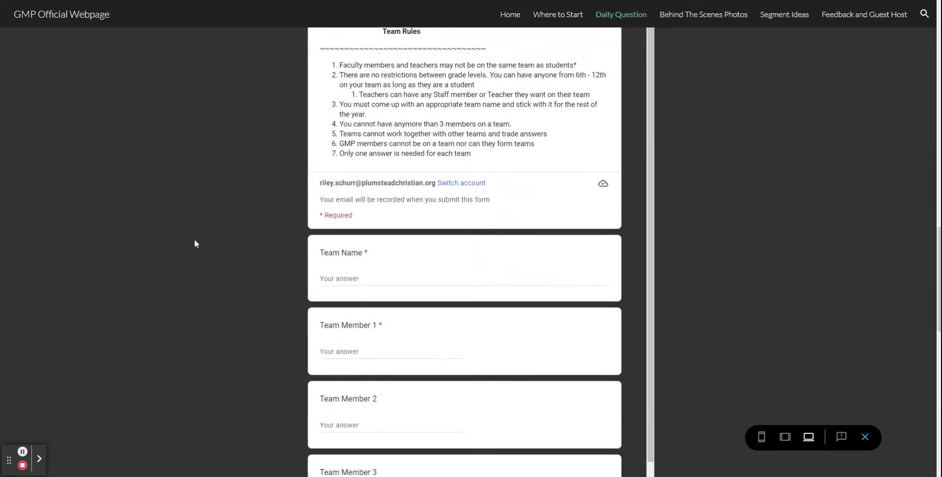
scroll(194, 243, "down", 1)
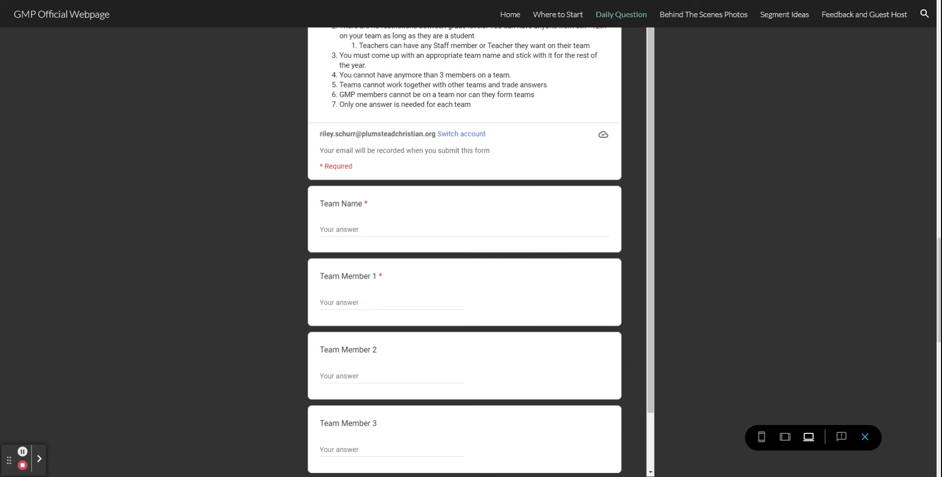
Step: Scroll past the registration form to the Daily Trivia form's Team Name, Daily Answer and Submit
scroll(203, 236, "down", 6)
scroll(203, 236, "down", 2)
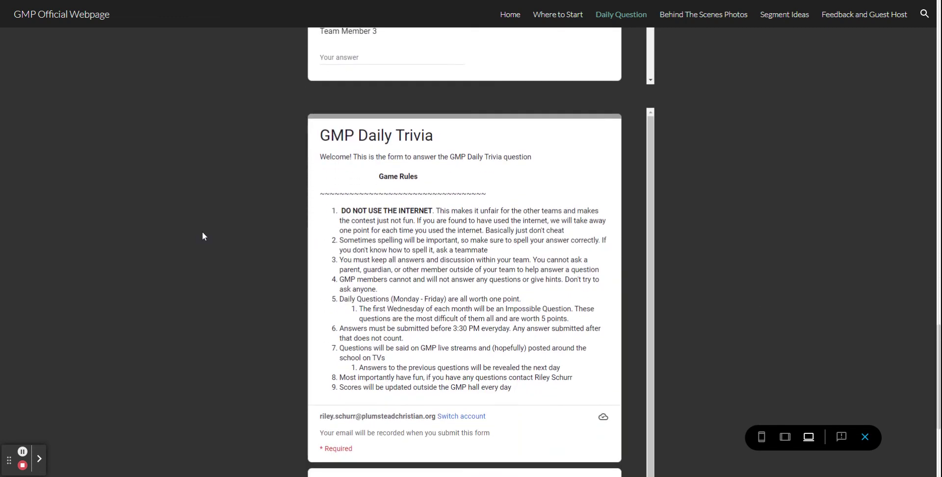
scroll(150, 406, "down", 1)
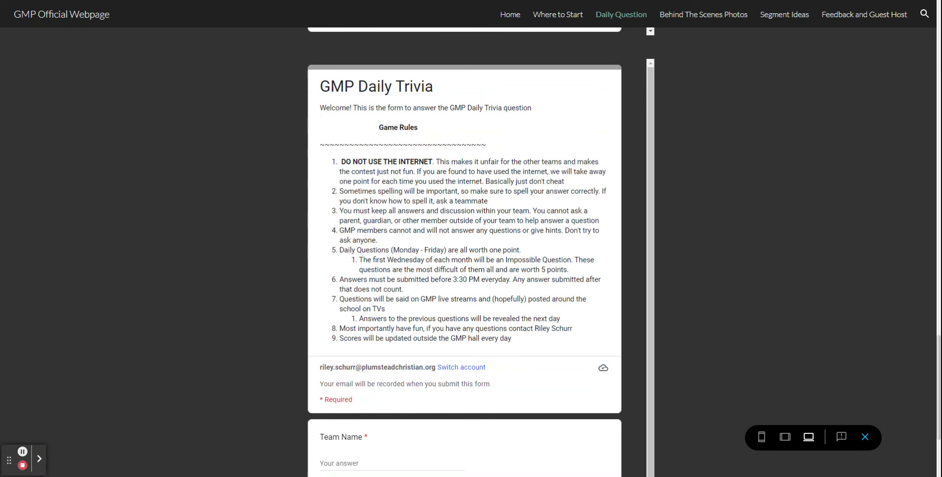
scroll(125, 353, "down", 3)
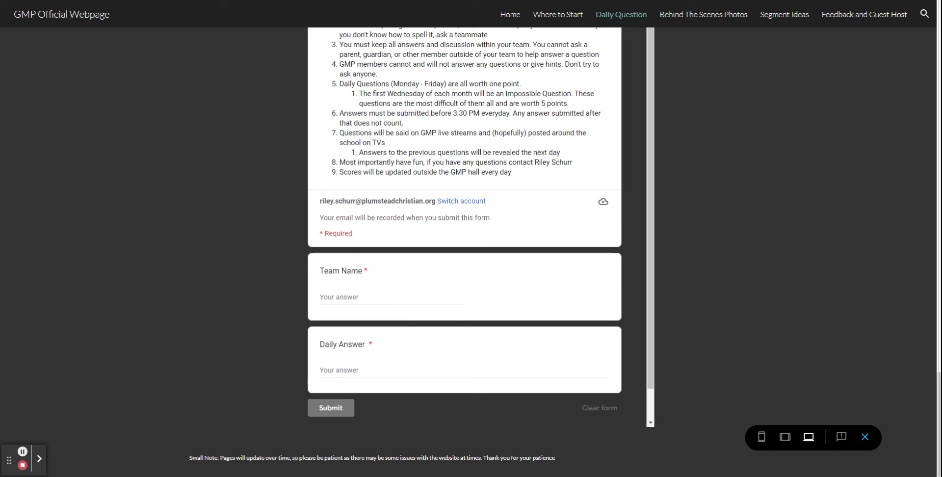
Step: Enter Team Name 'Plumstead Panthers' and Daily Answer '2' in the Daily Trivia form
scroll(224, 276, "up", 2)
scroll(294, 319, "down", 1)
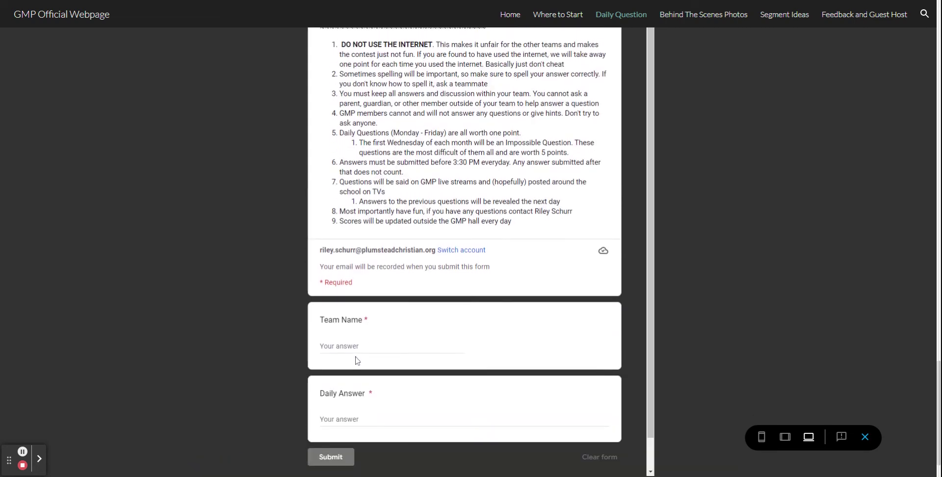
left_click(357, 350)
type("Plums")
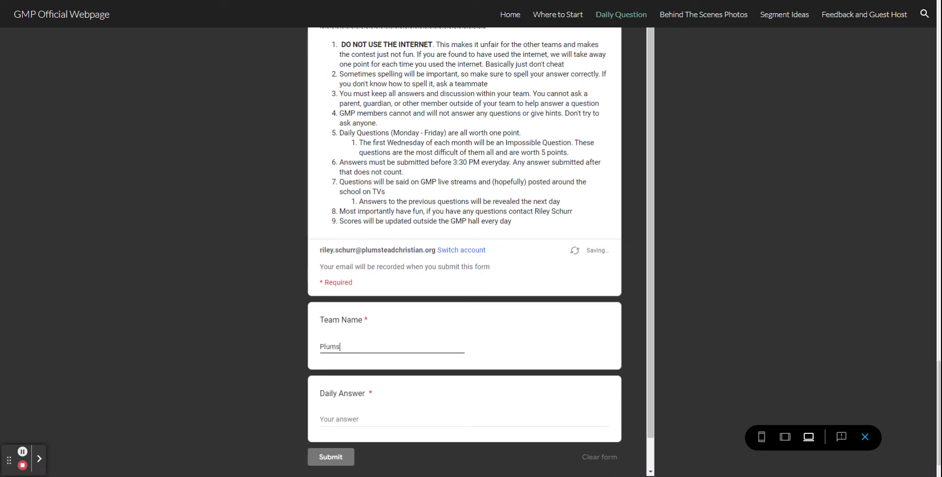
type("tead Panthers")
left_click(344, 419)
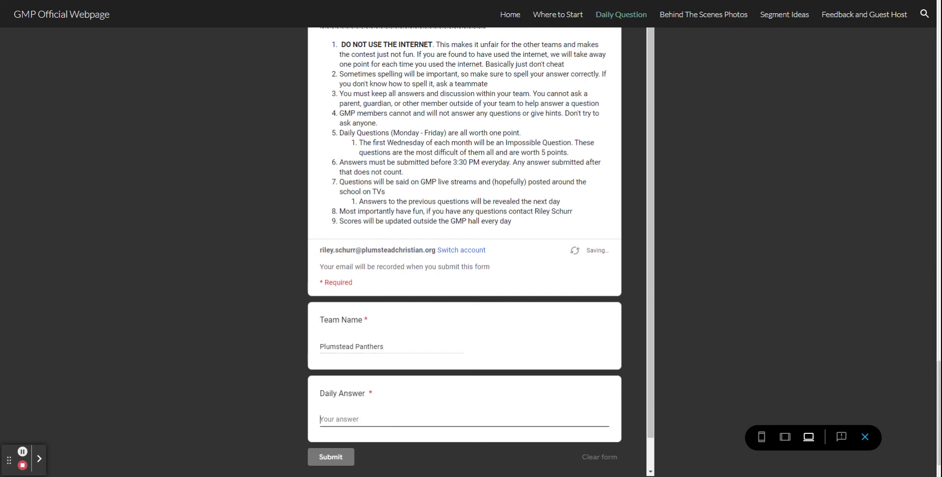
type("2")
scroll(230, 425, "down", 1)
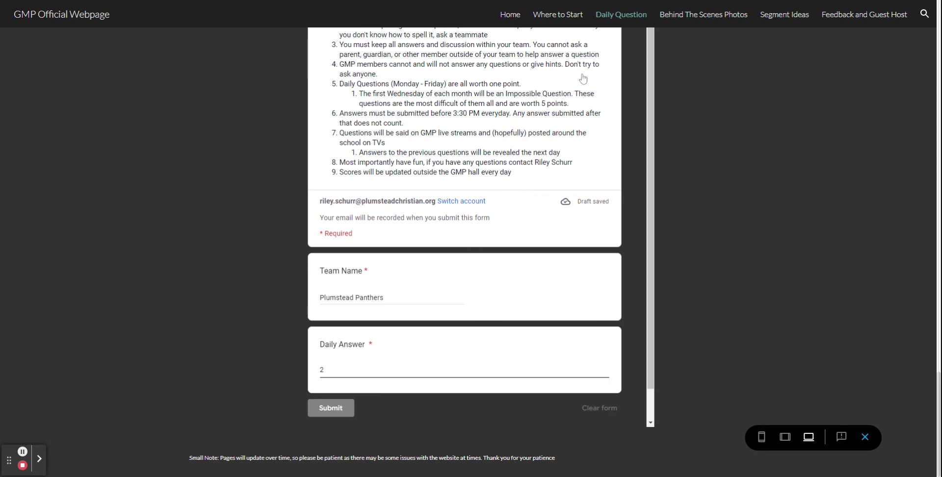
Step: Erase the Daily Answer '2' and the Team Name 'Plumstead Panthers' from the trivia form
left_click(331, 408)
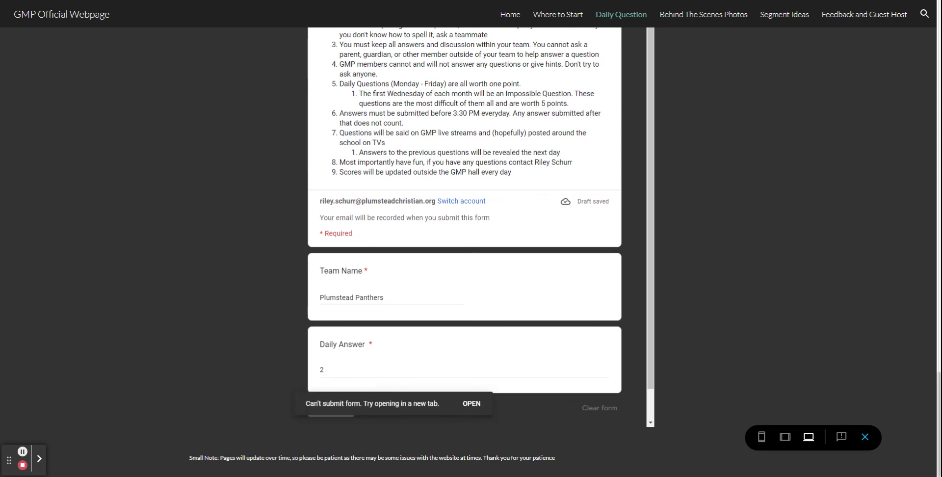
key("BackSpace")
triple_click(398, 296)
key("BackSpace")
Step: Scroll back up to the header of the Daily Question page
scroll(293, 273, "down", 2)
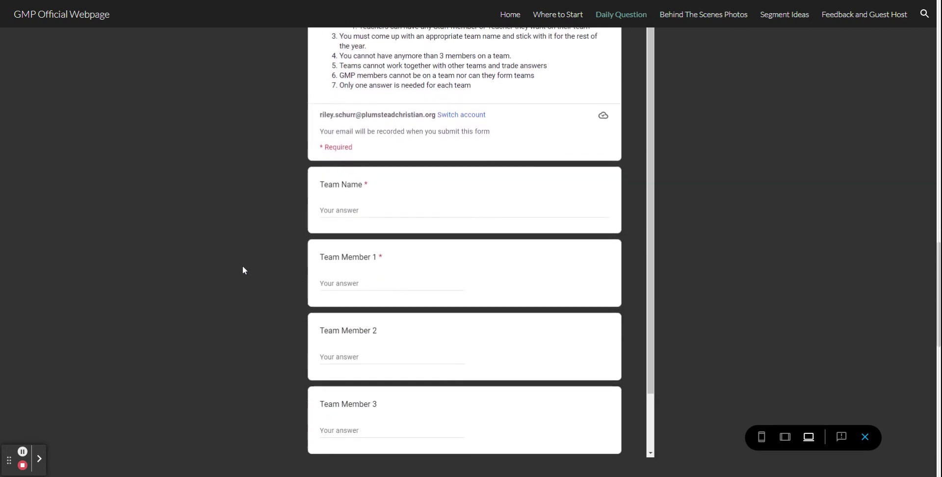
scroll(154, 318, "up", 4)
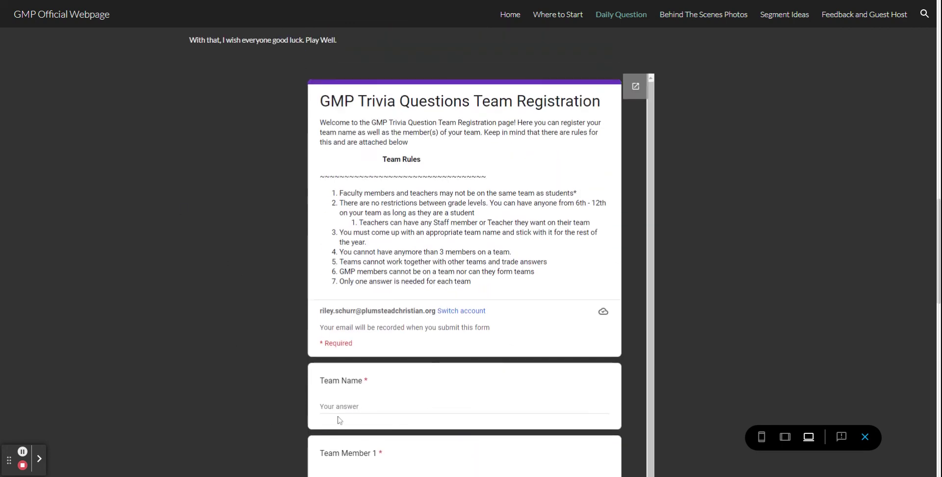
scroll(151, 304, "down", 1)
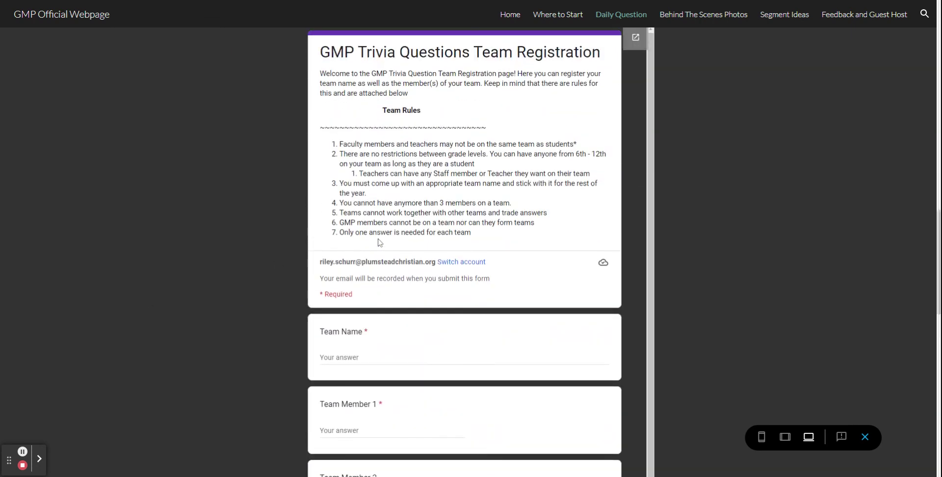
scroll(379, 244, "down", 1)
scroll(378, 244, "up", 1)
scroll(233, 246, "up", 7)
scroll(232, 244, "up", 10)
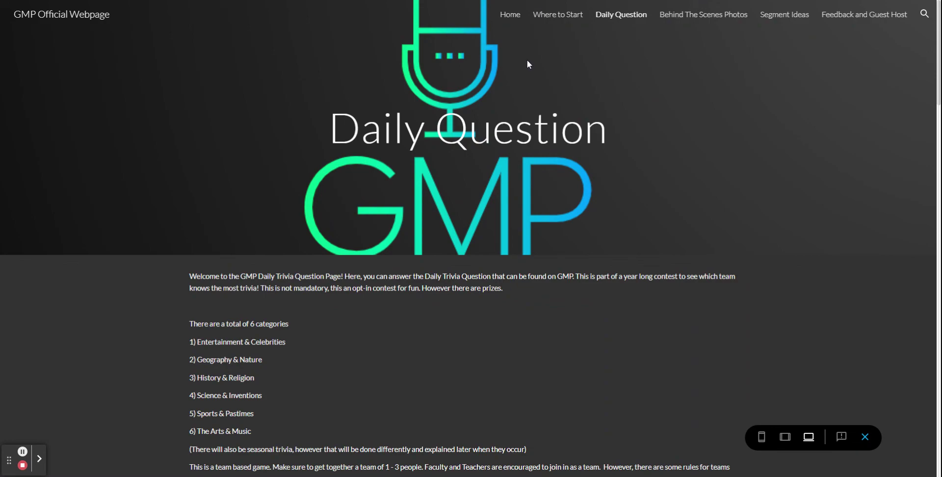
Step: Scroll from the header past the rules and registration form to the empty Daily Trivia form
scroll(344, 69, "down", 8)
scroll(345, 69, "up", 8)
scroll(600, 98, "down", 10)
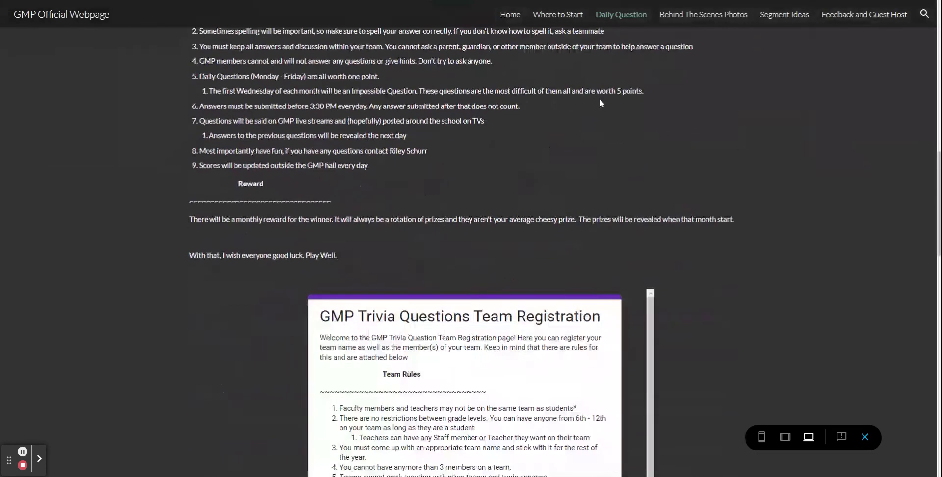
scroll(600, 102, "up", 10)
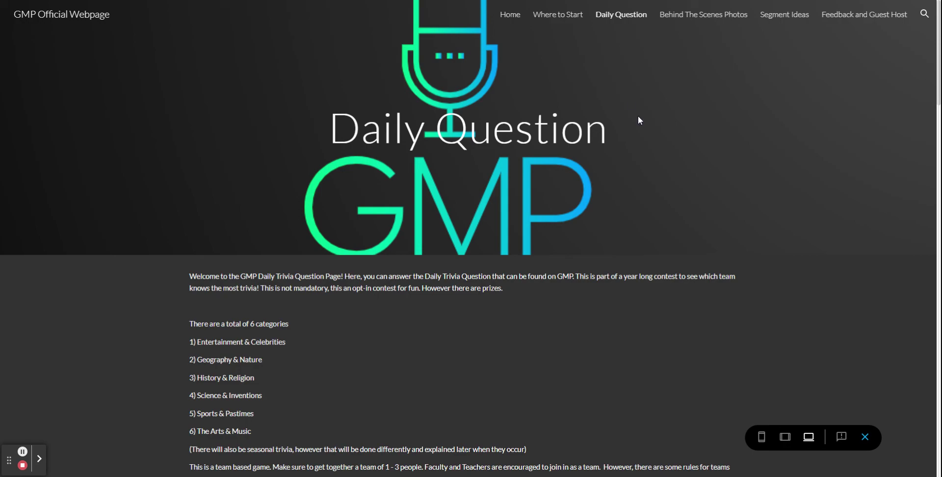
scroll(652, 213, "down", 20)
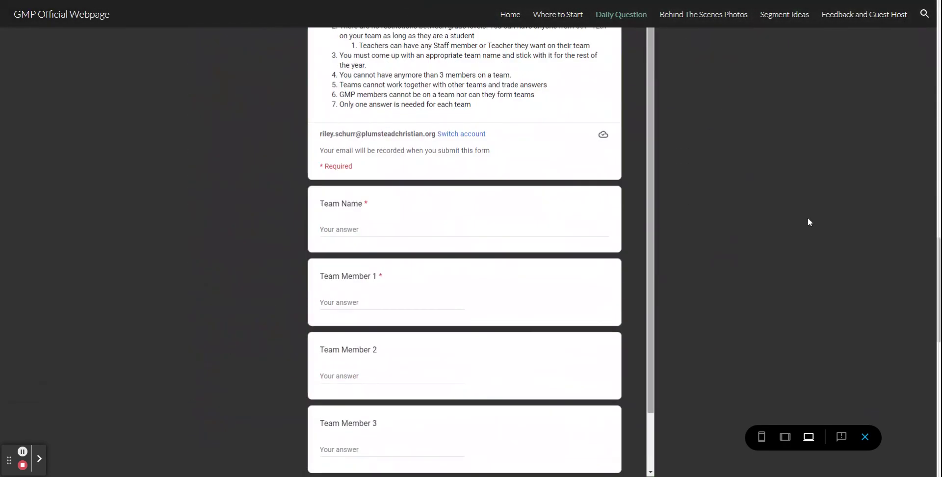
scroll(810, 220, "down", 9)
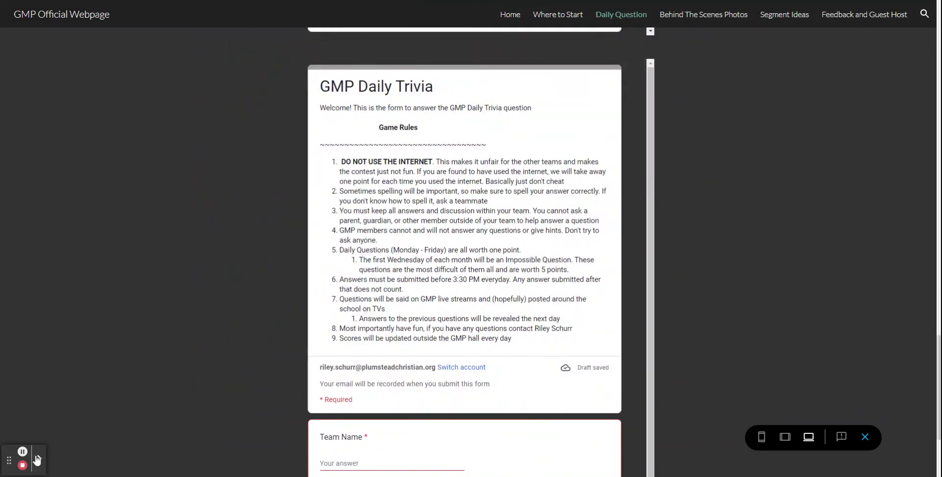